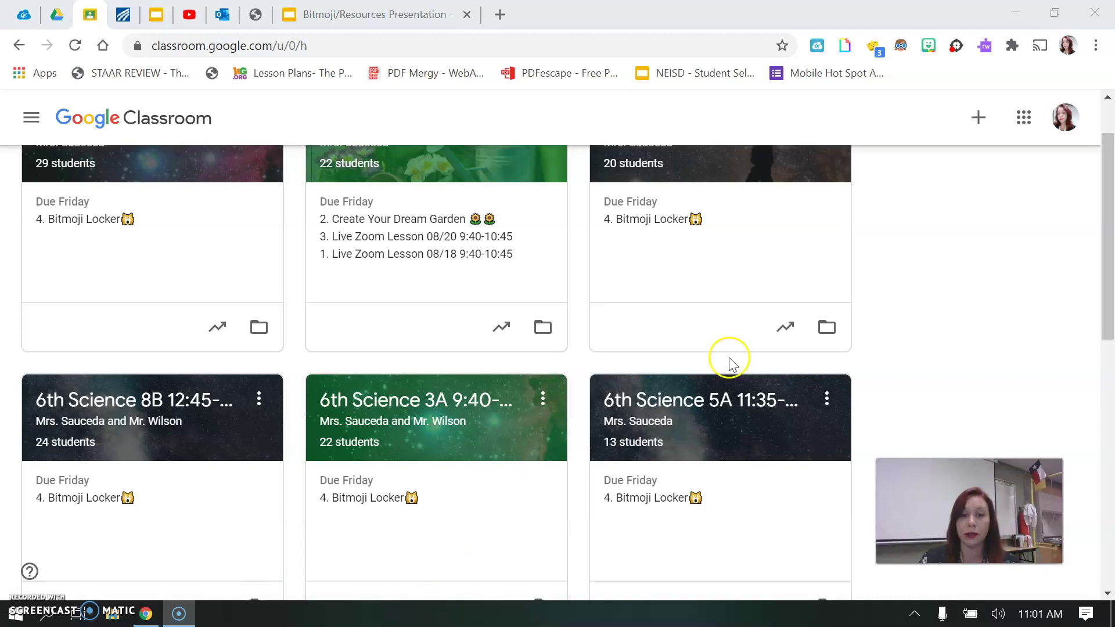
- Open the 6th Science 3A class in Google Classroom and go to its Classwork
scroll(1108, 290, "down", 2)
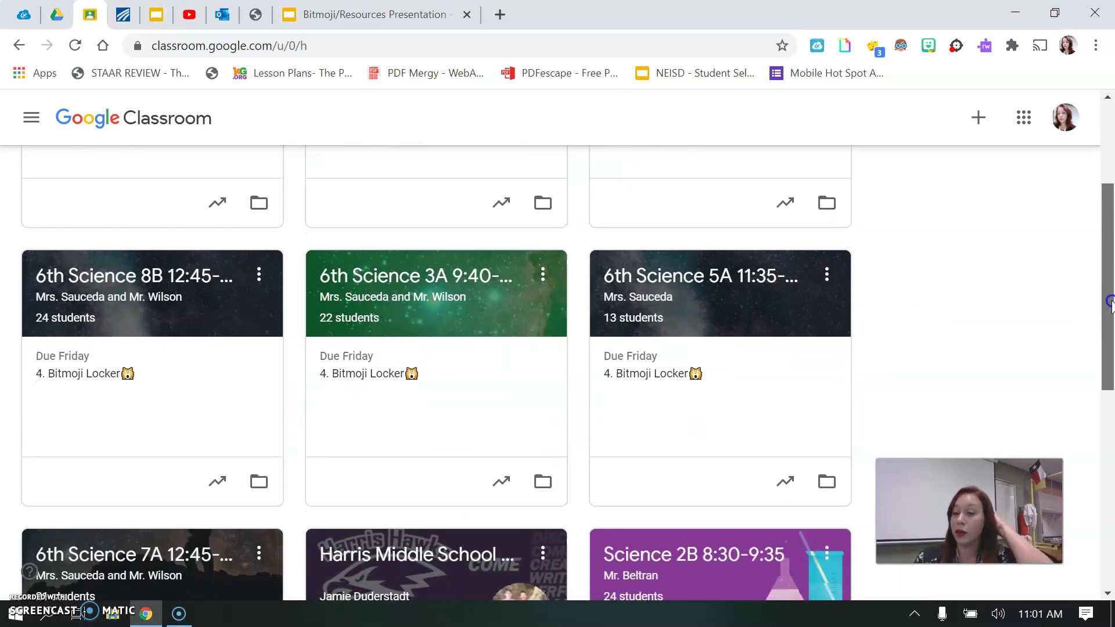
left_click_drag(1110, 302, 1110, 300)
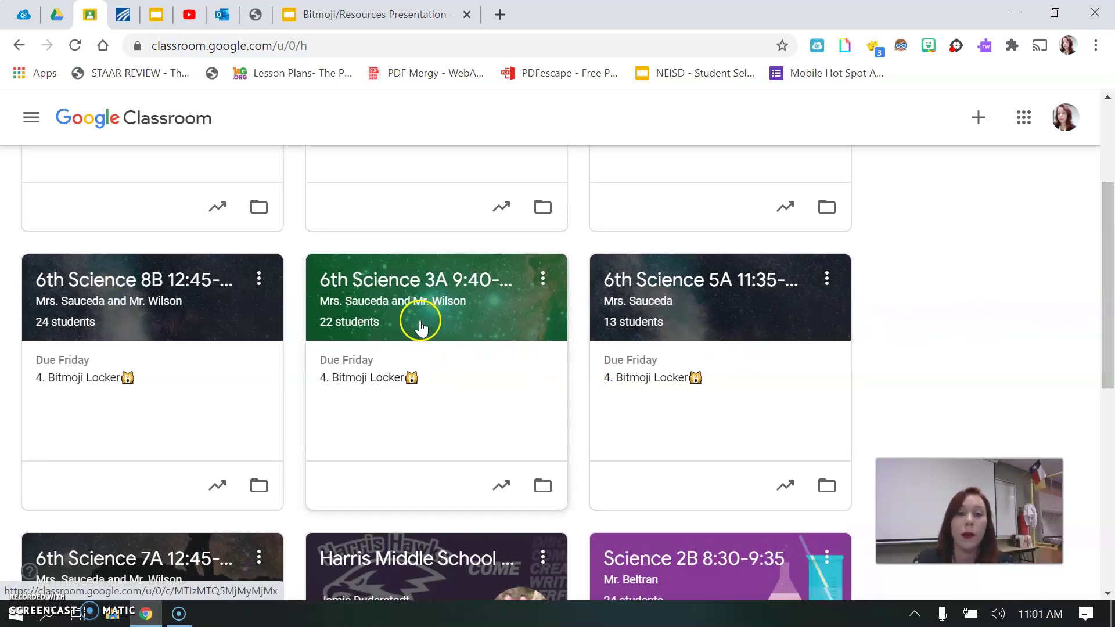
left_click(432, 286)
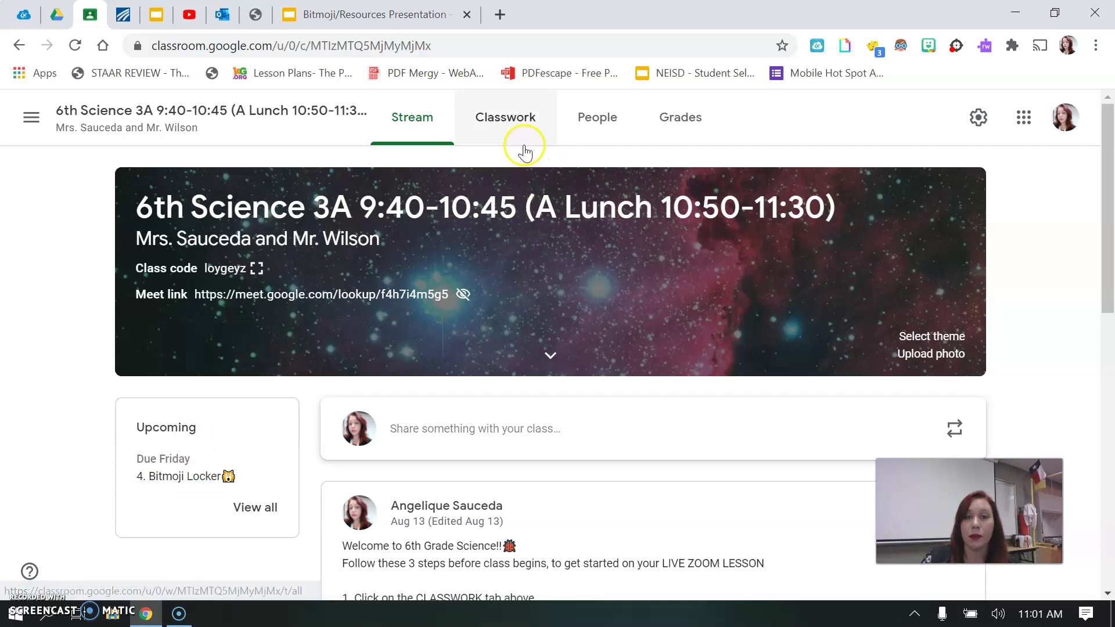
left_click(507, 134)
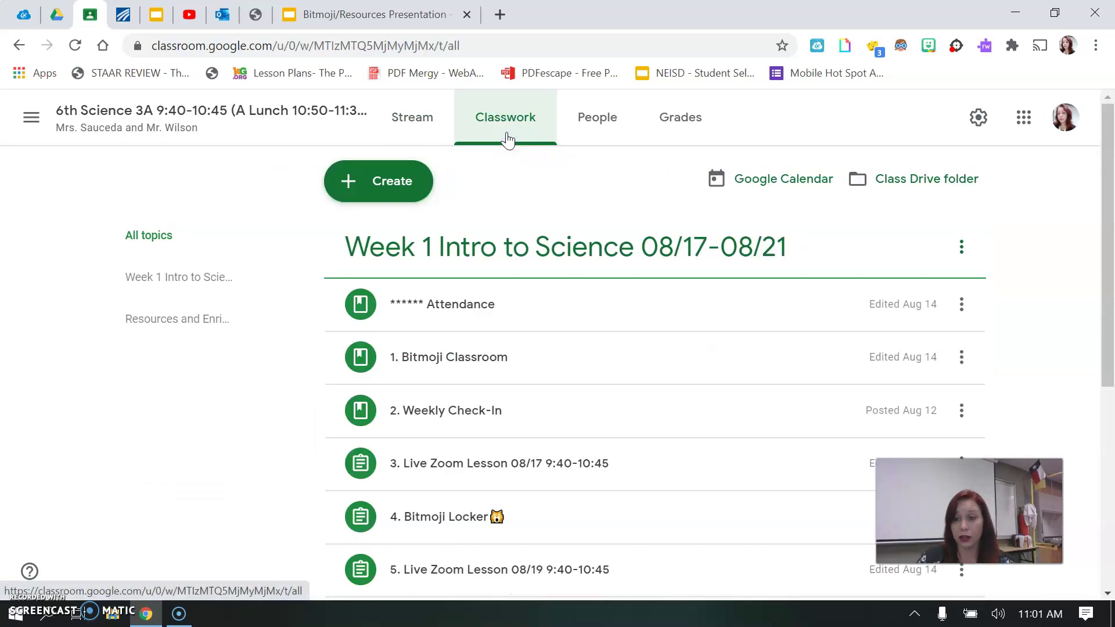
- Expand the 4. Bitmoji Locker assignment and open its attached Google Slides template
left_click_drag(1109, 277, 1110, 359)
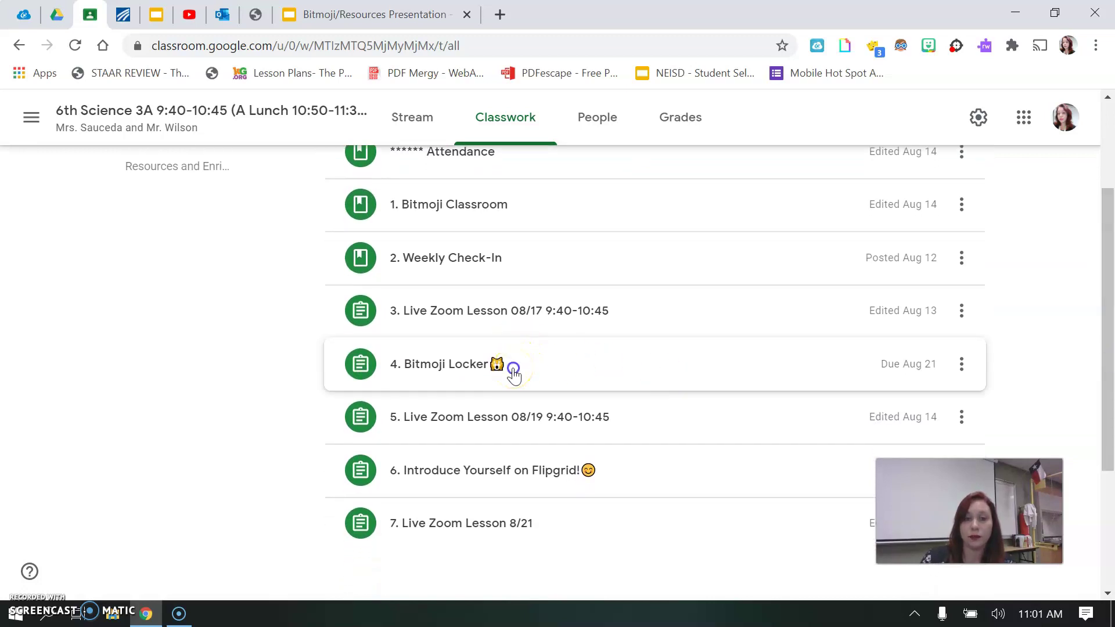
left_click(514, 371)
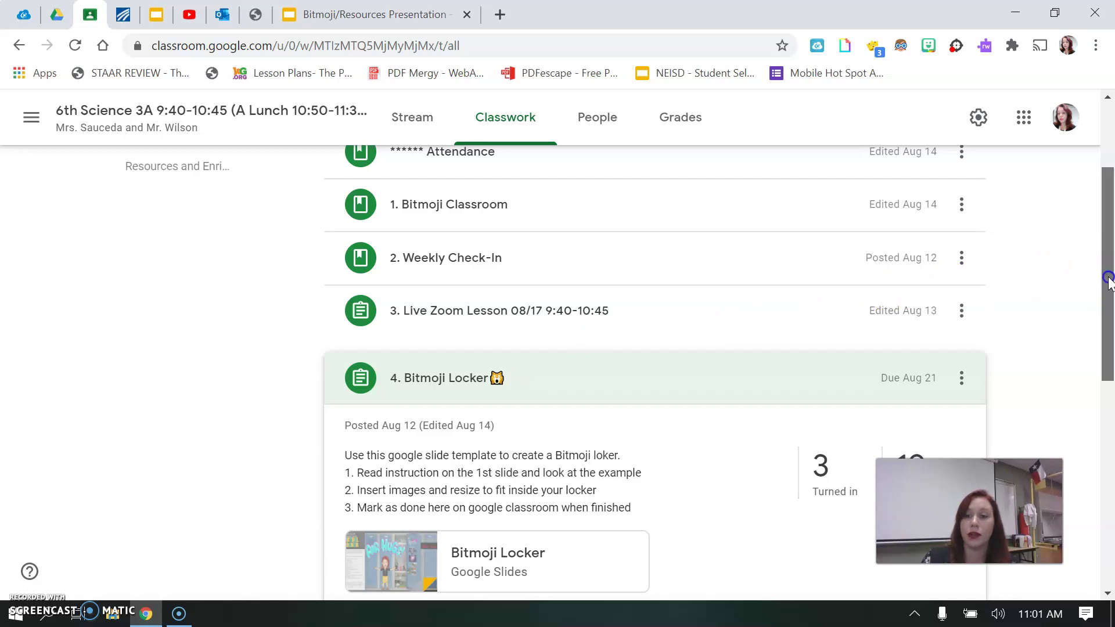
scroll(1106, 283, "down", 2)
left_click(512, 464)
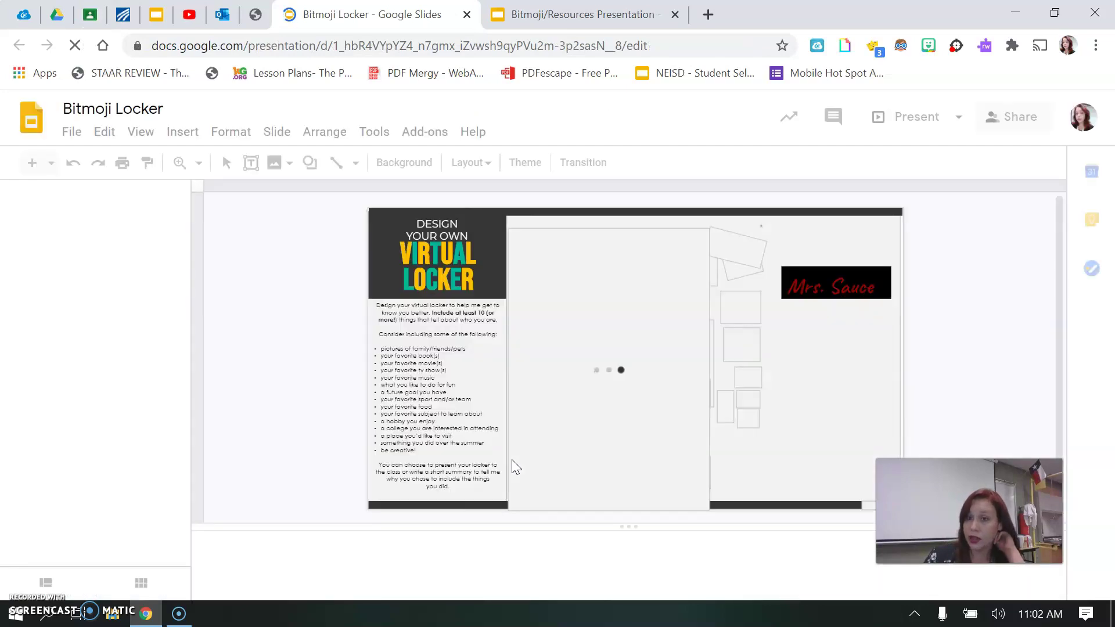
- Go to the slide 2 locker and delete the sample sunflower from its door
left_click(544, 275)
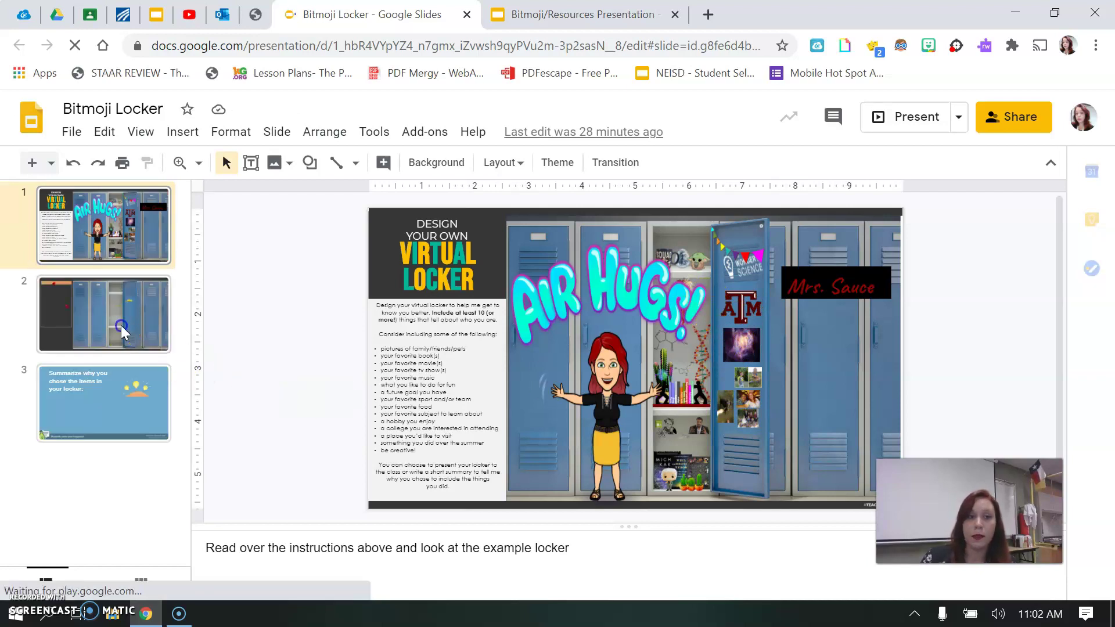
left_click(122, 328)
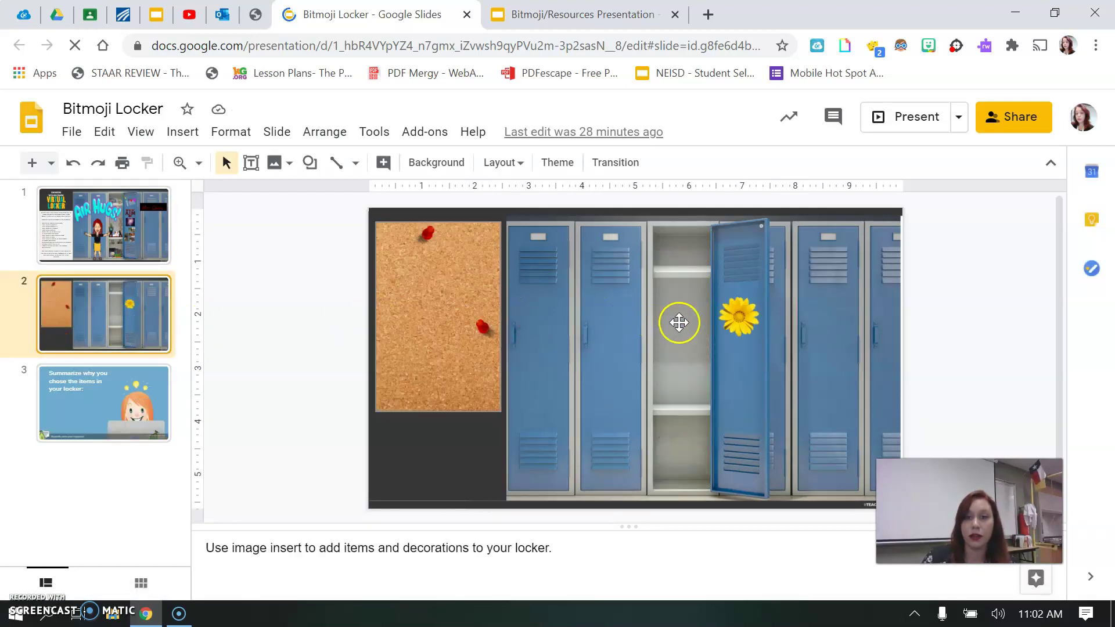
left_click(742, 320)
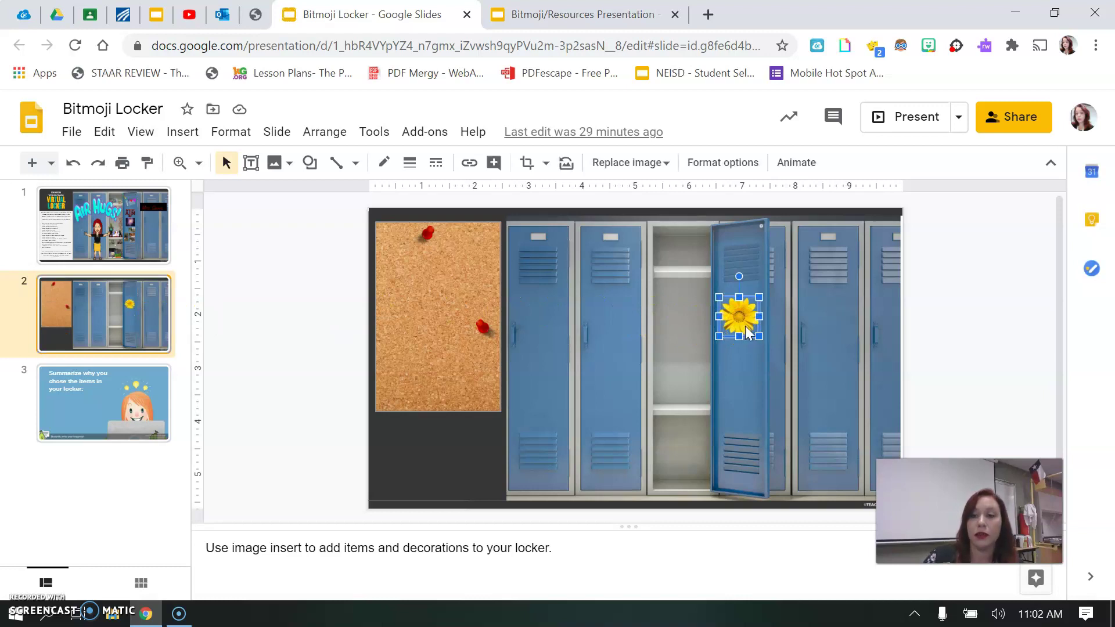
key("Delete")
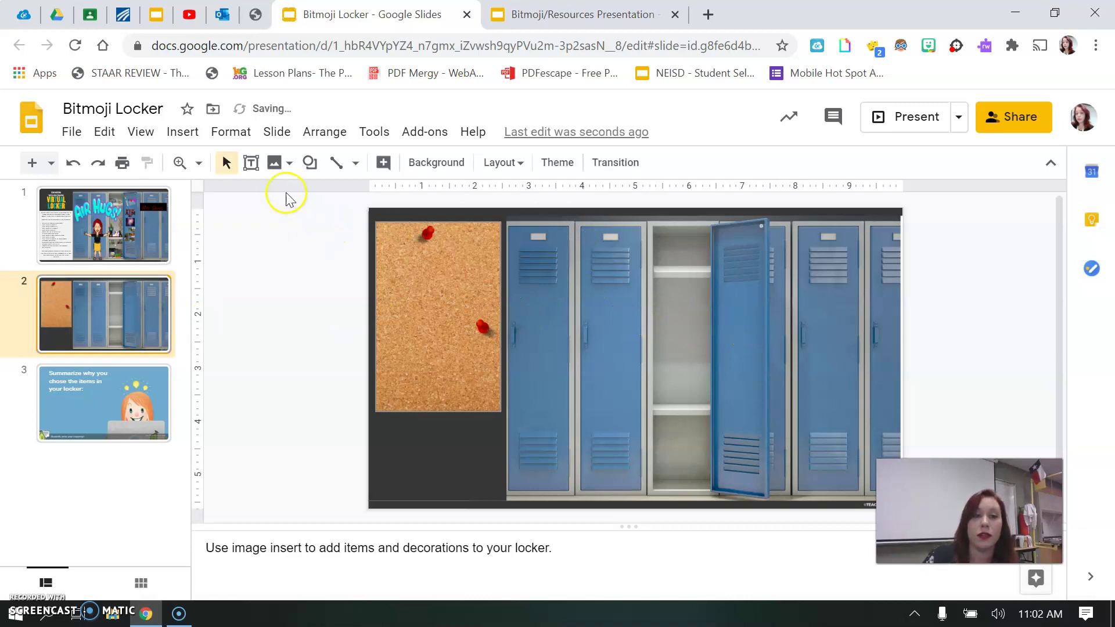
- Insert a dark red dahlia from a 'flower transparent background' web search, shrunk onto the locker door
left_click(284, 167)
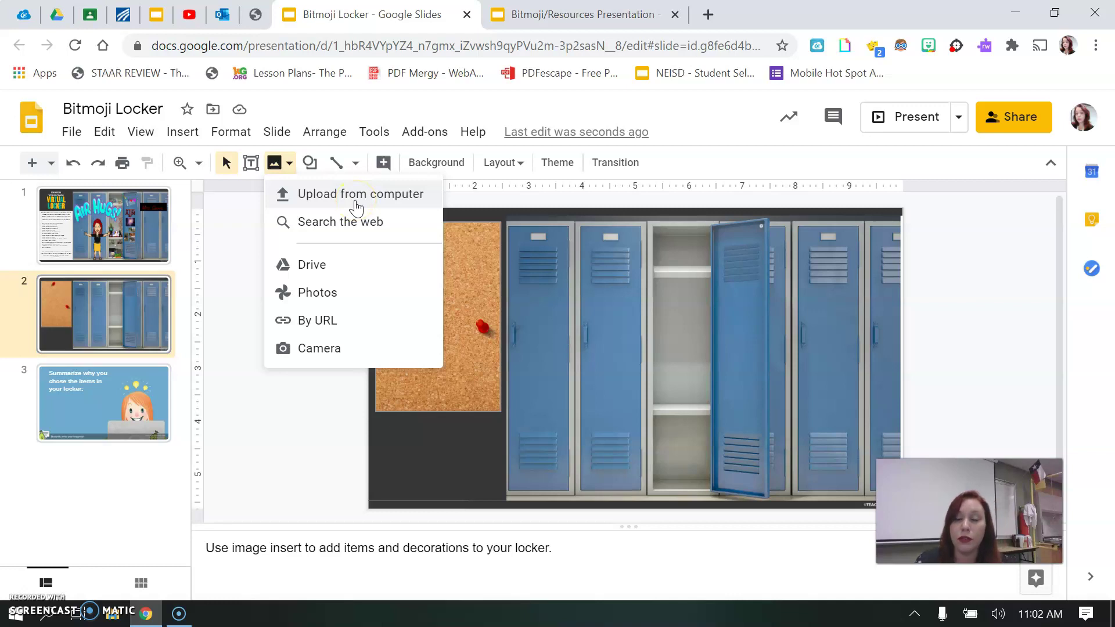
left_click(354, 225)
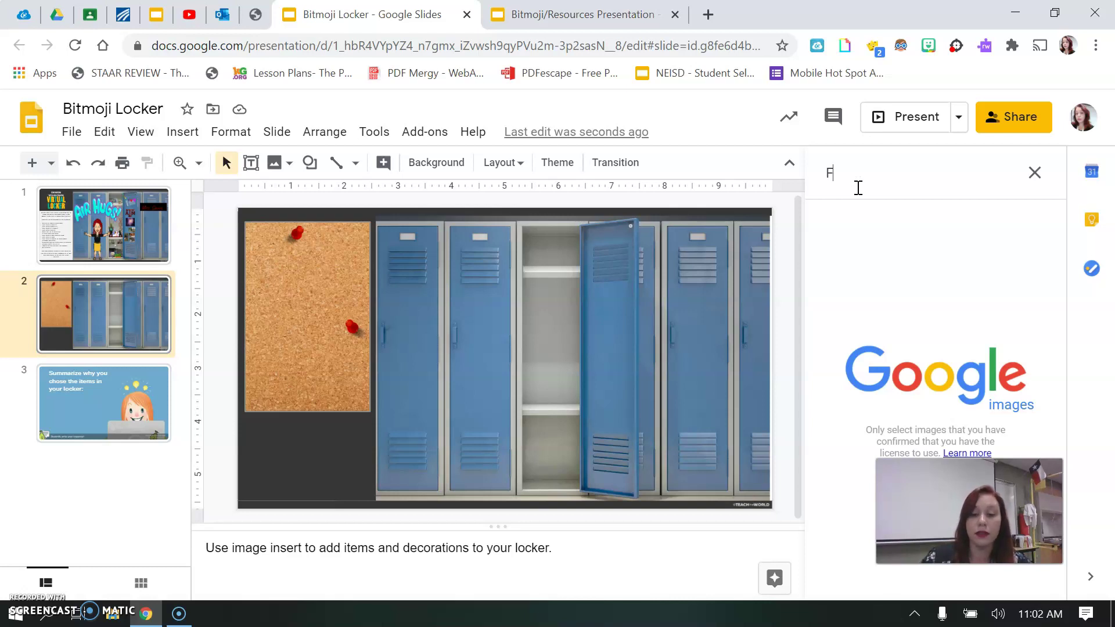
type("F")
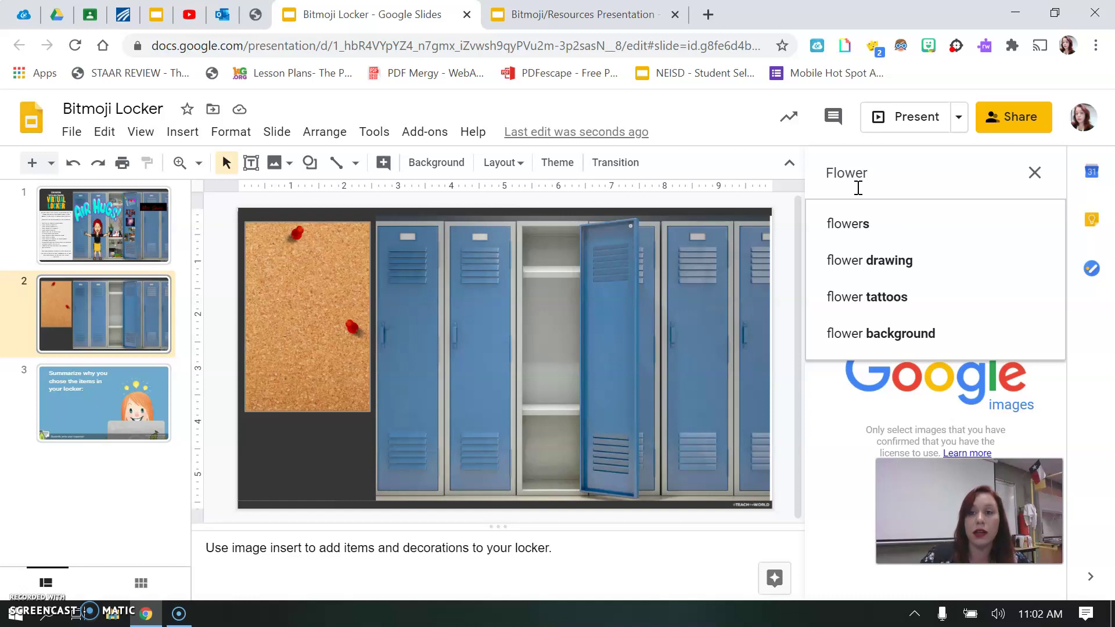
type("lower")
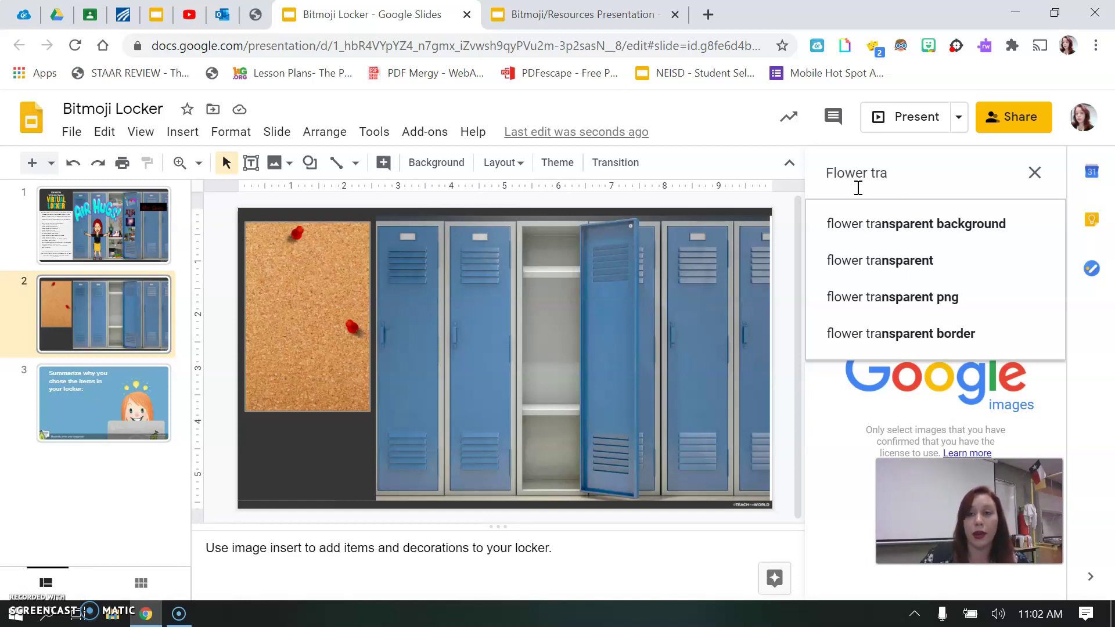
left_click(899, 231)
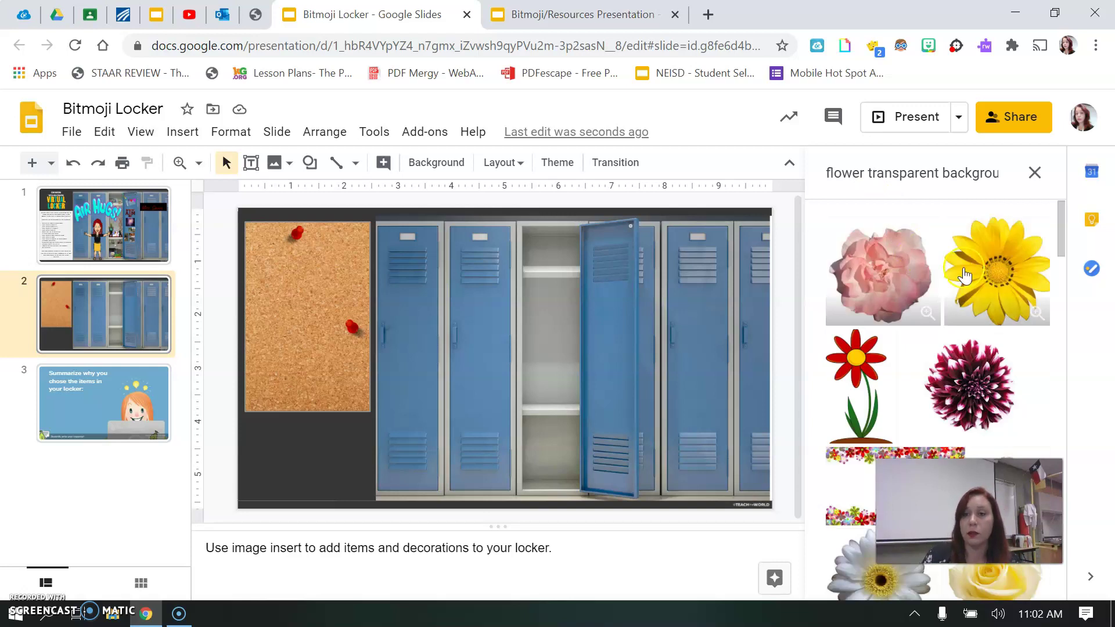
left_click(994, 286)
left_click(1020, 577)
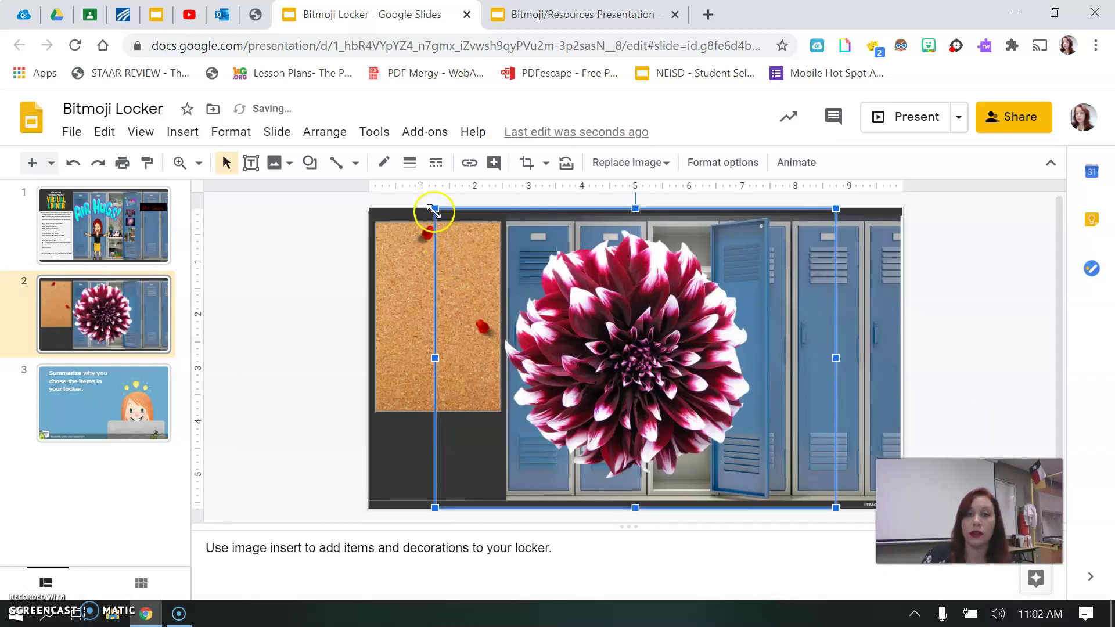
left_click_drag(434, 210, 742, 304)
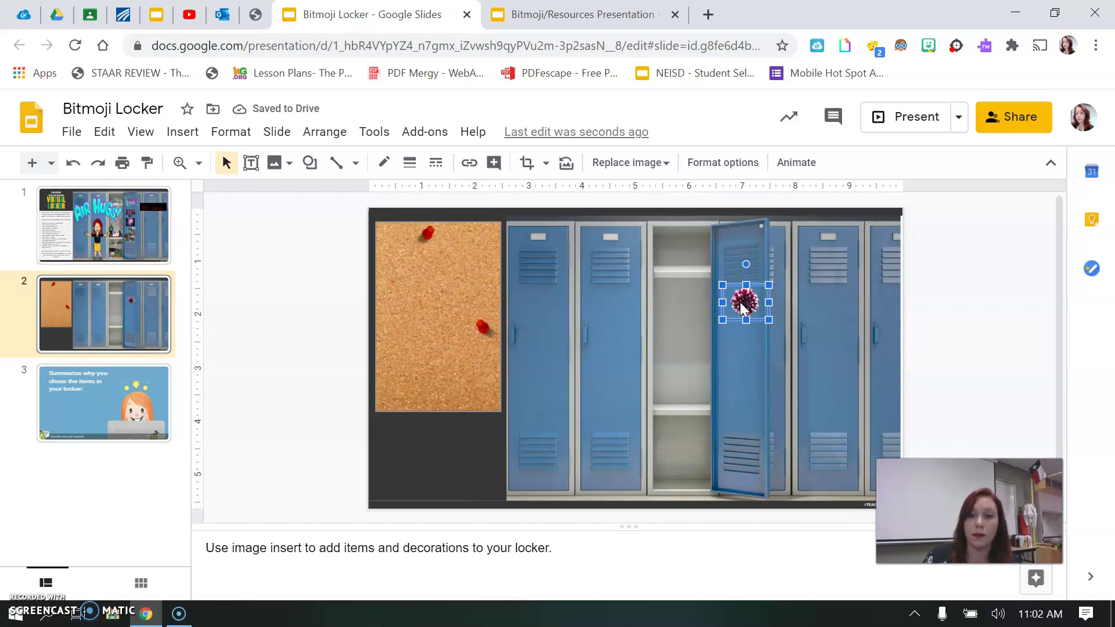
- Rerun the web image search with shorter flower terms and insert a rose picture
left_click(828, 319)
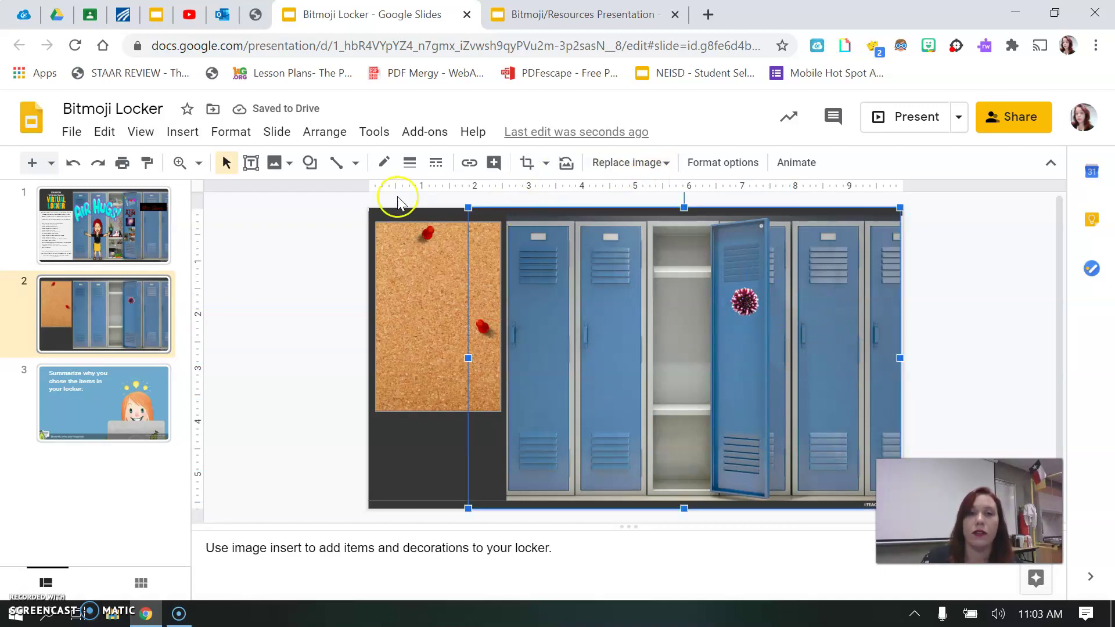
left_click(273, 164)
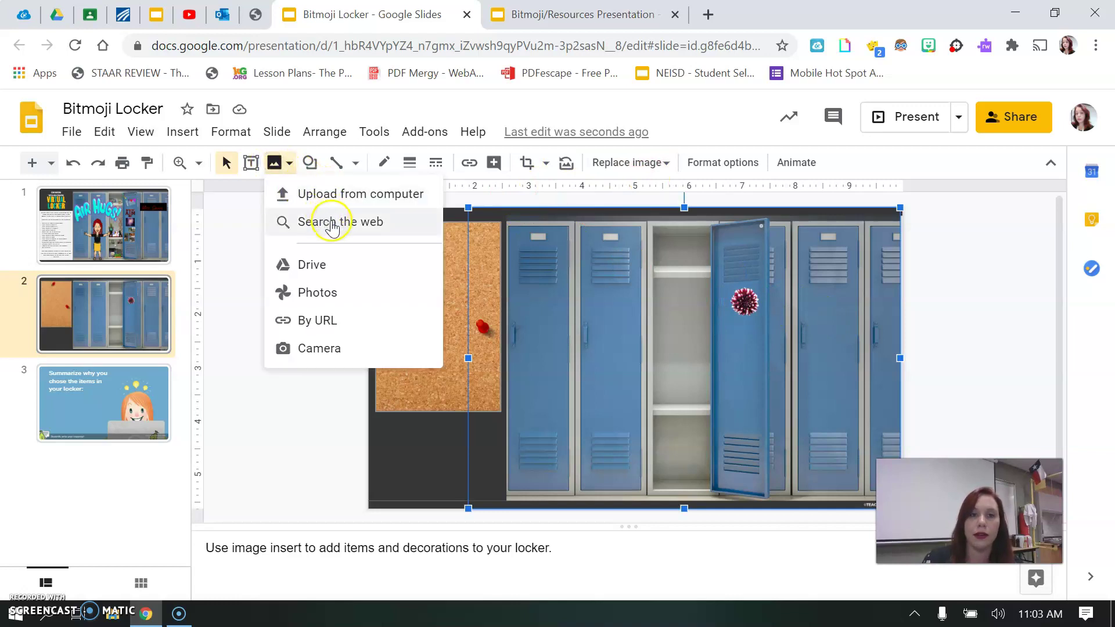
left_click(308, 223)
left_click(979, 188)
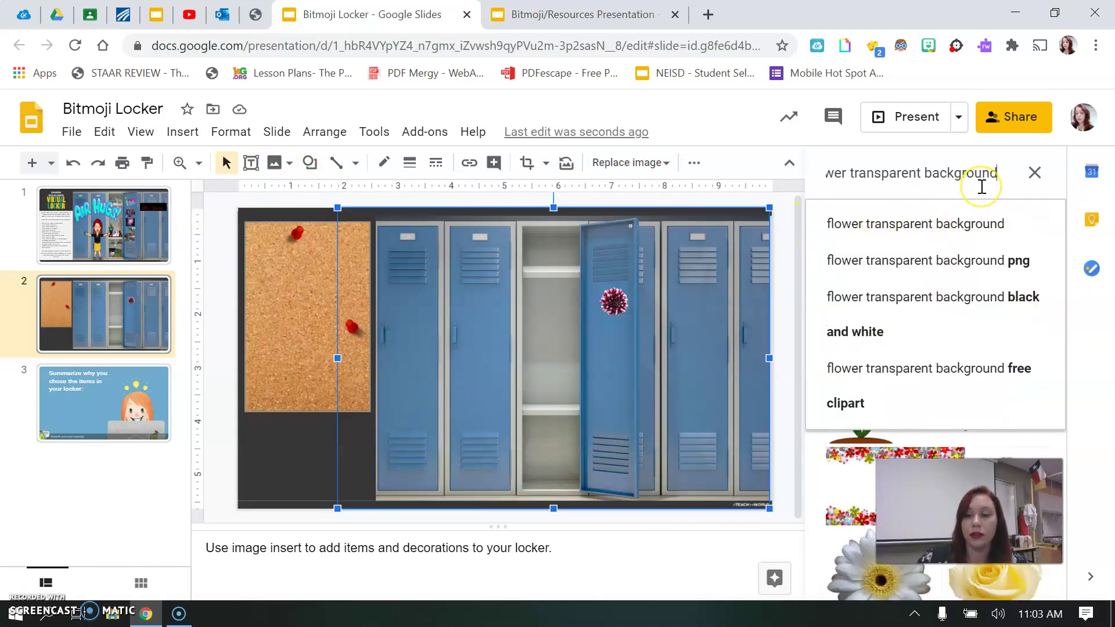
key("BackSpace")
key("BackSpace")
key("BackSpace")
key("BackSpace")
key("BackSpace")
key("BackSpace")
key("BackSpace")
key("BackSpace")
key("BackSpace")
key("BackSpace")
key("BackSpace")
key("BackSpace")
key("BackSpace")
key("BackSpace")
key("BackSpace")
key("BackSpace")
key("BackSpace")
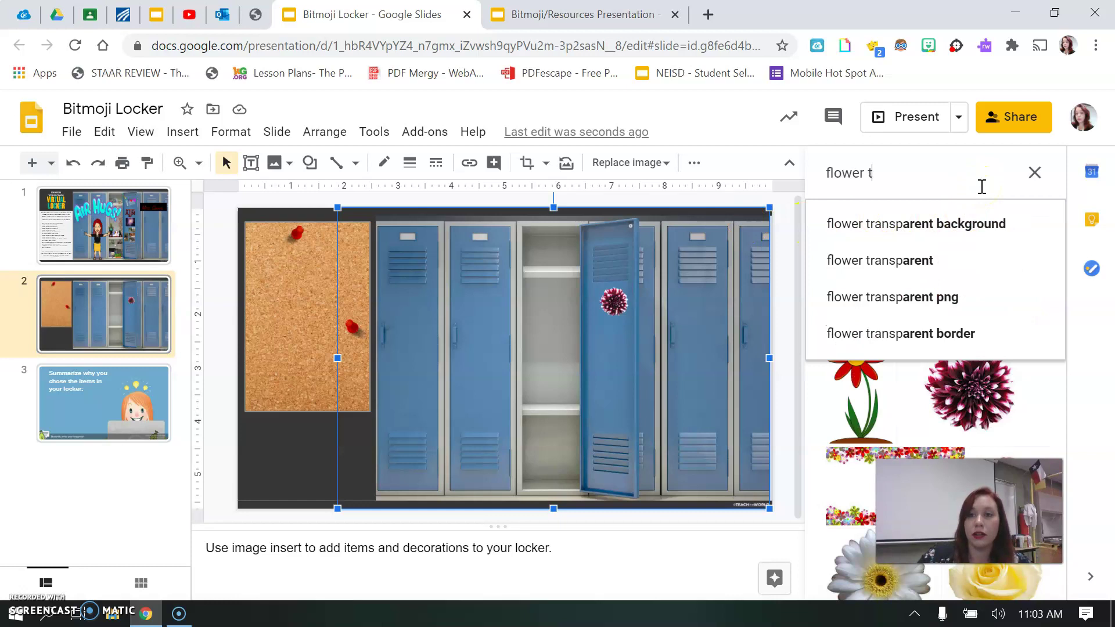
key("BackSpace")
key("BackSpace")
key("Return")
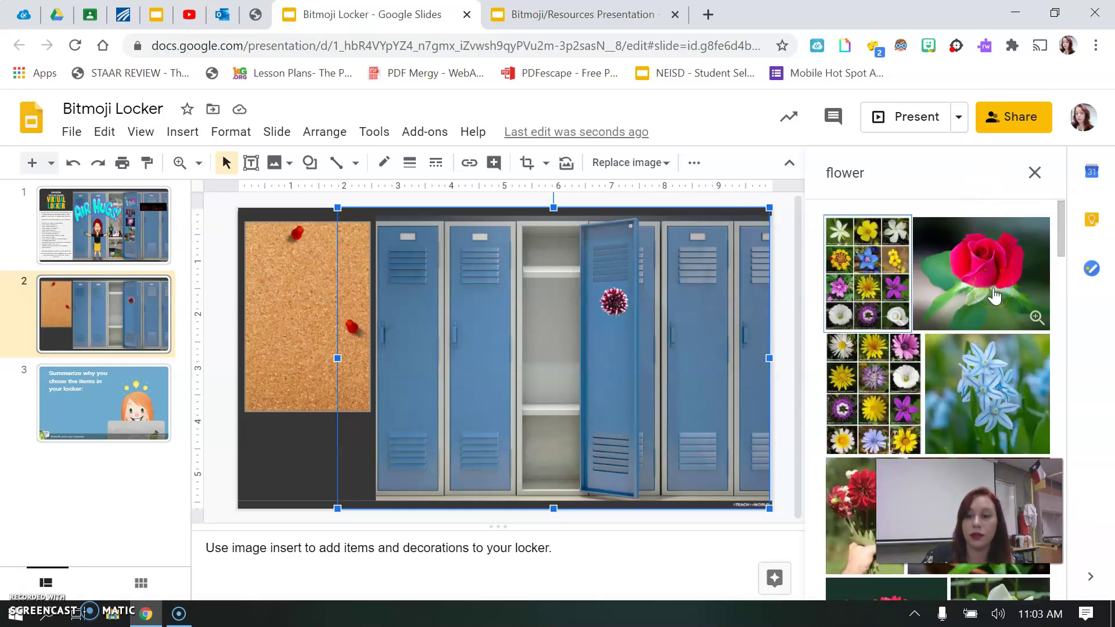
left_click(993, 293)
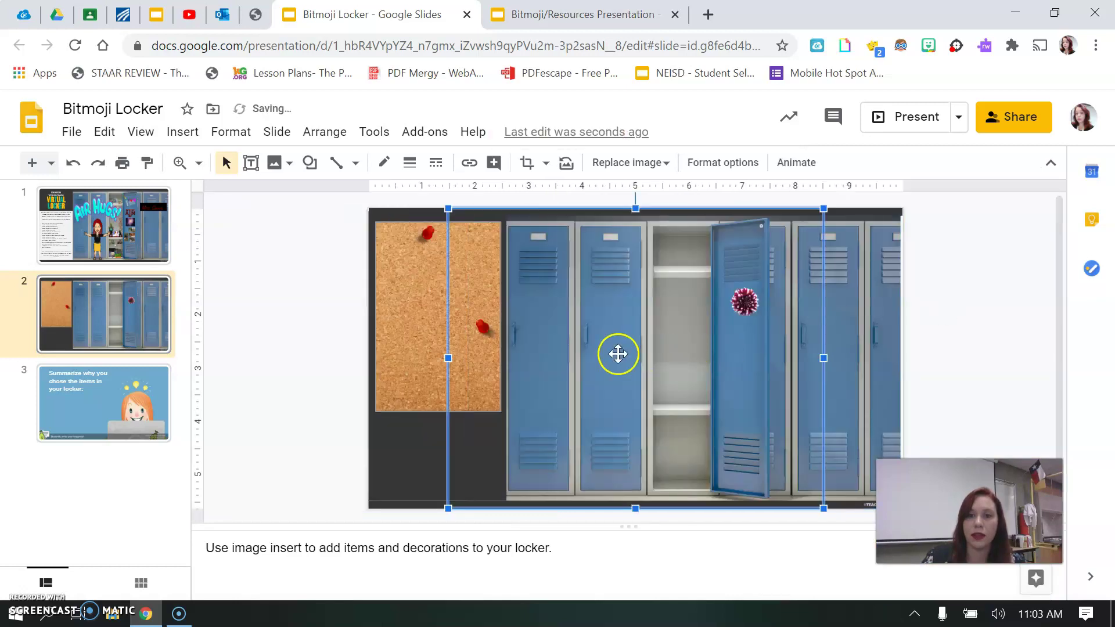
- Shrink the rose to a small square below the dahlia, then view example slide 1
left_click_drag(447, 209, 693, 405)
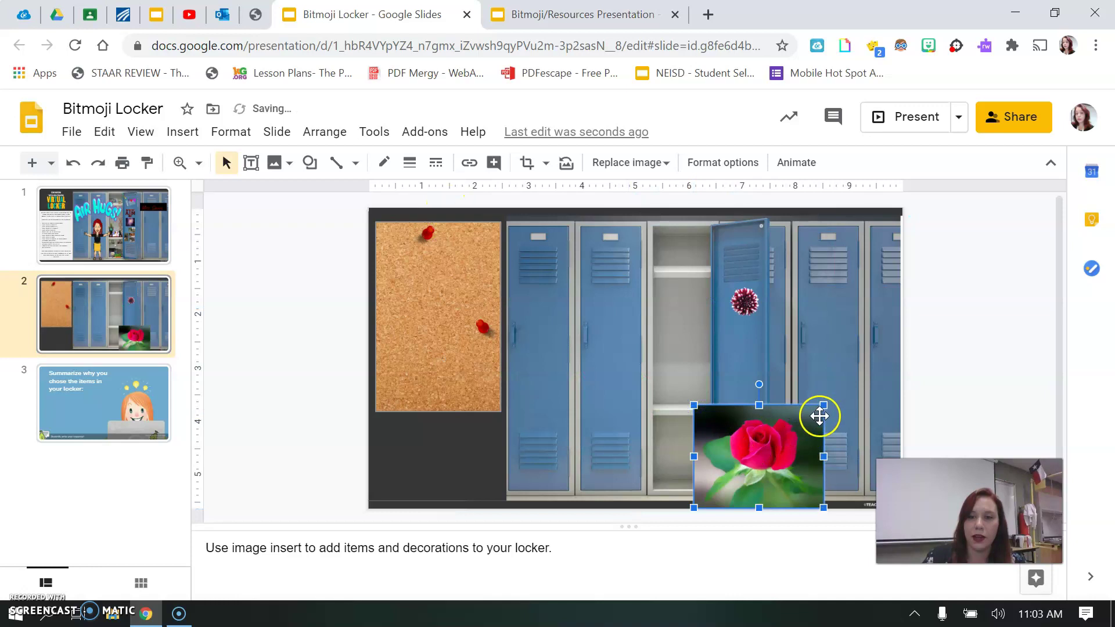
left_click_drag(823, 405, 763, 452)
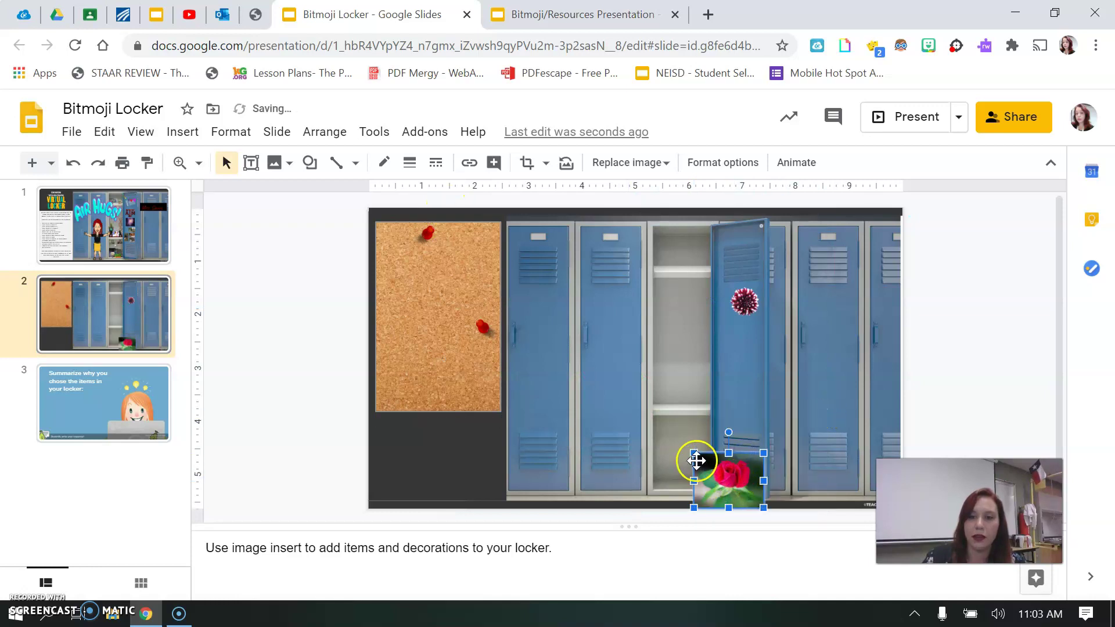
left_click_drag(694, 454, 732, 374)
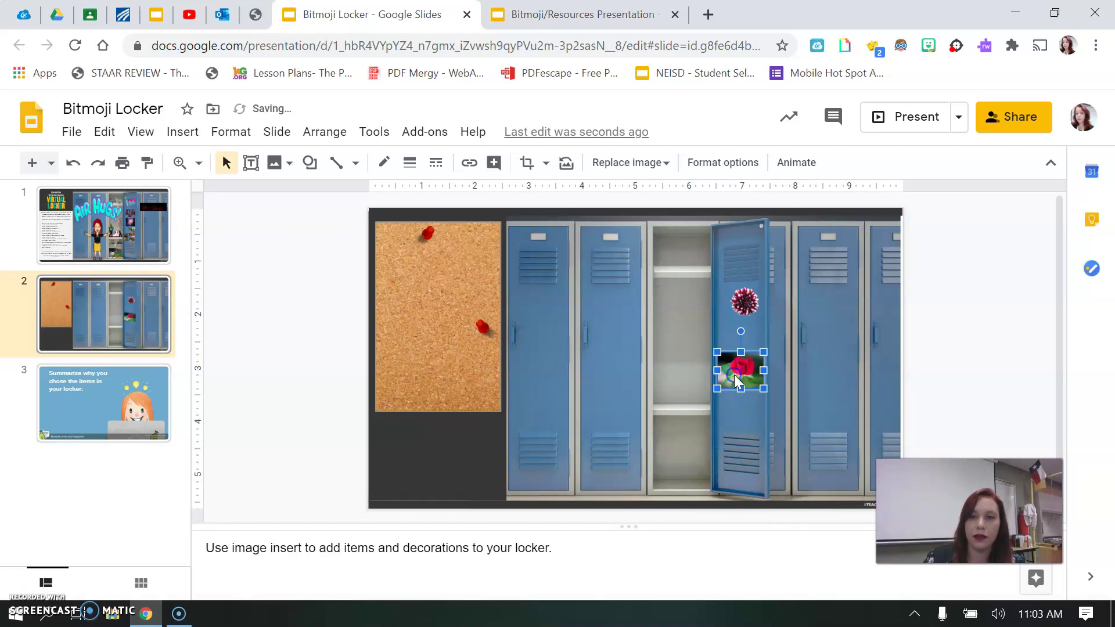
left_click(599, 327)
left_click(485, 349)
left_click(119, 234)
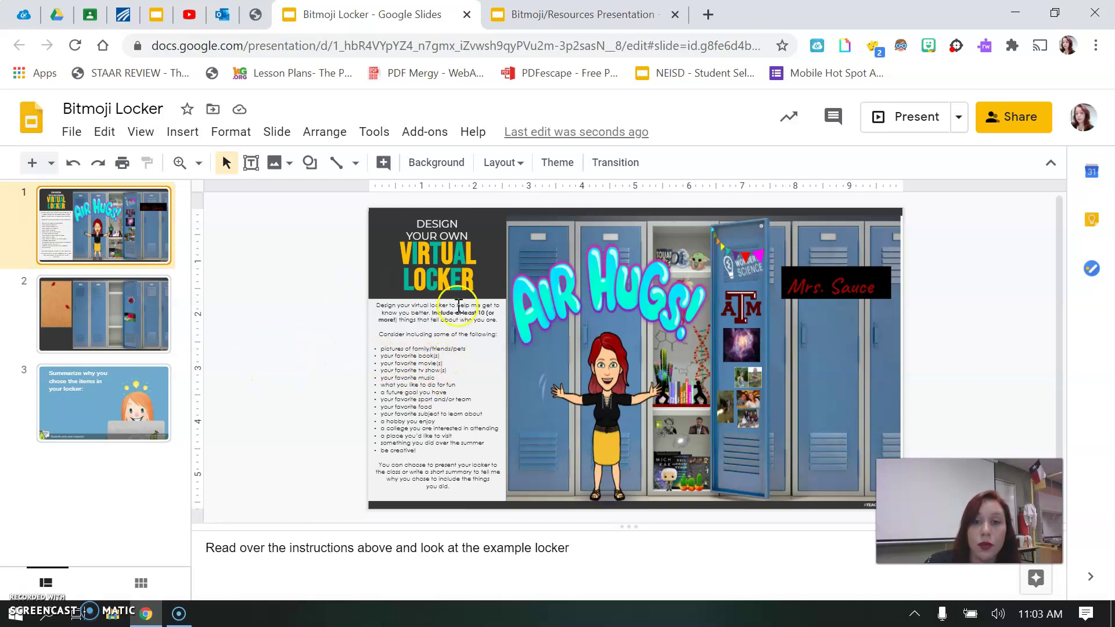
- On the locker slide, insert a taco picture from a 'taco transparent background' web search
left_click(121, 305)
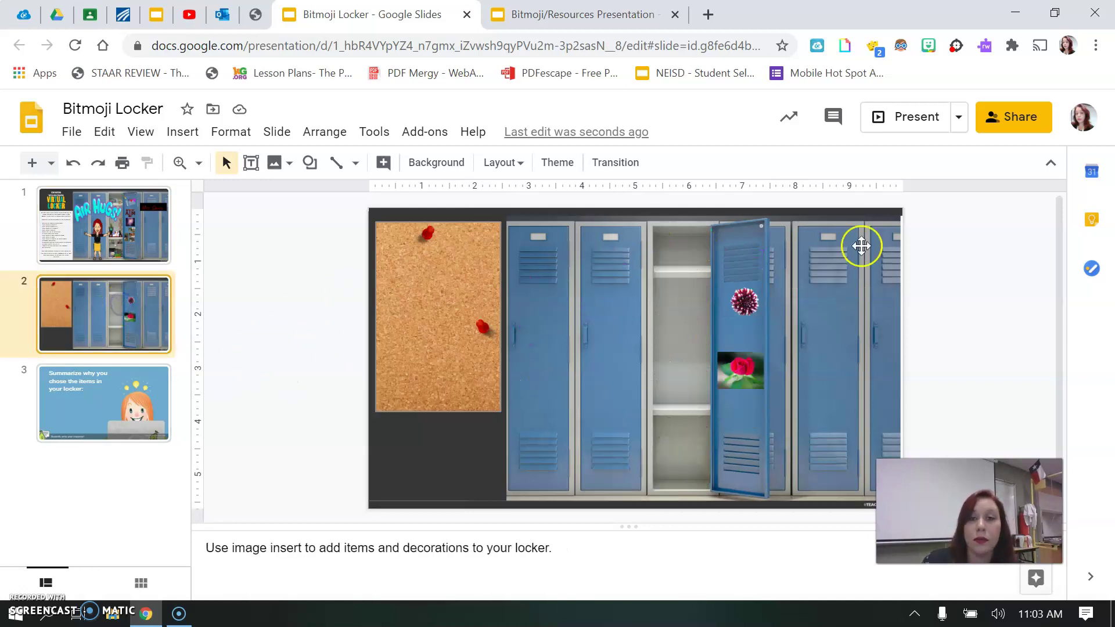
left_click(283, 169)
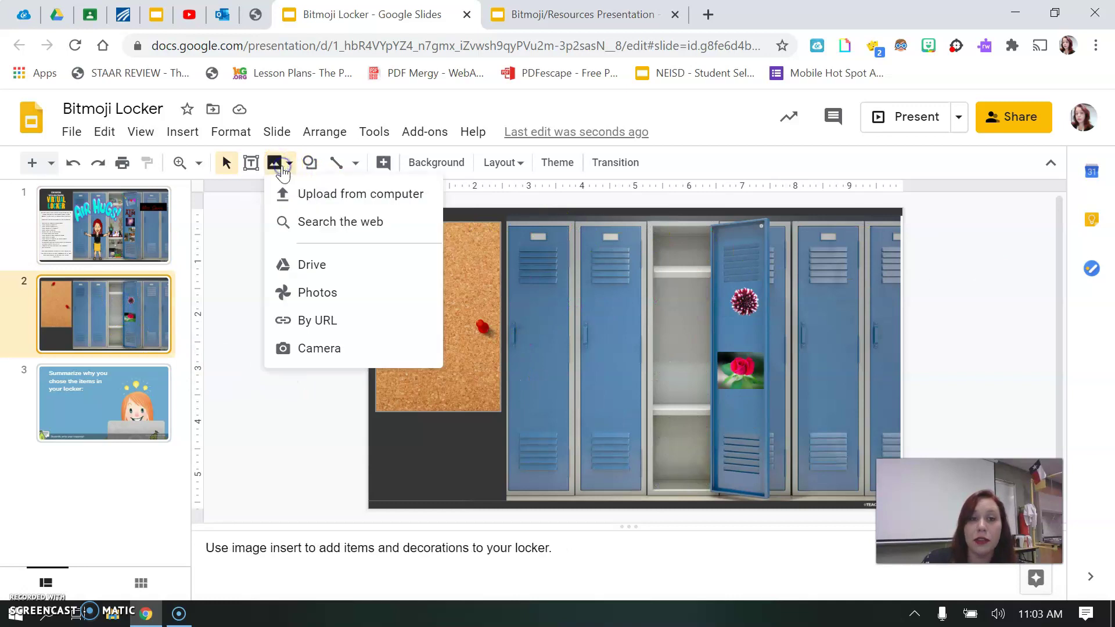
left_click(333, 222)
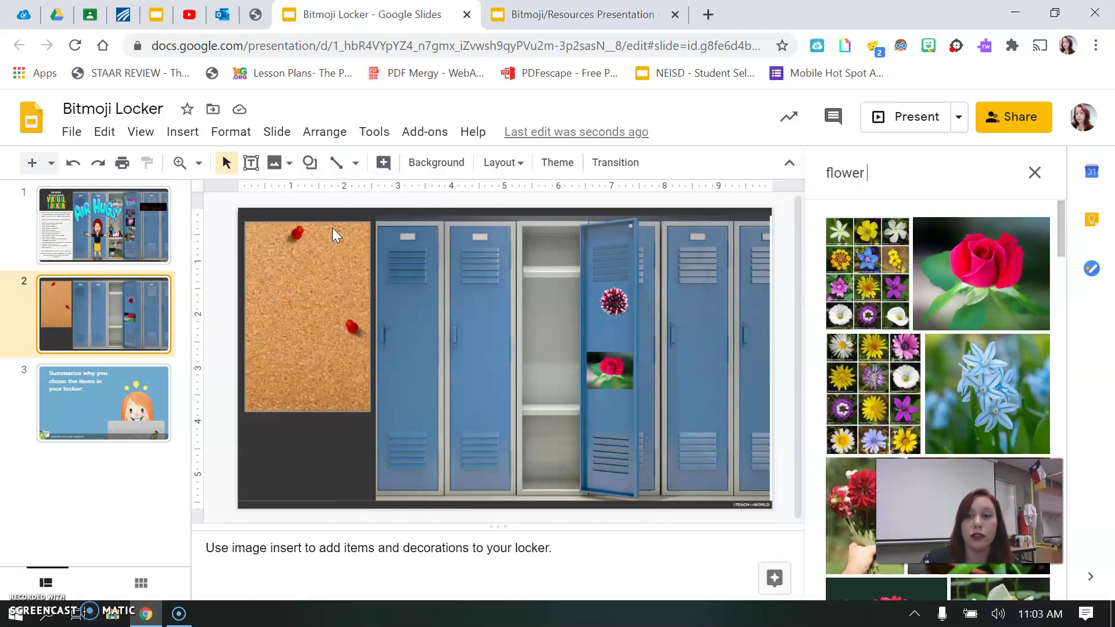
left_click(900, 192)
key("BackSpace")
key("BackSpace")
type("taco tra")
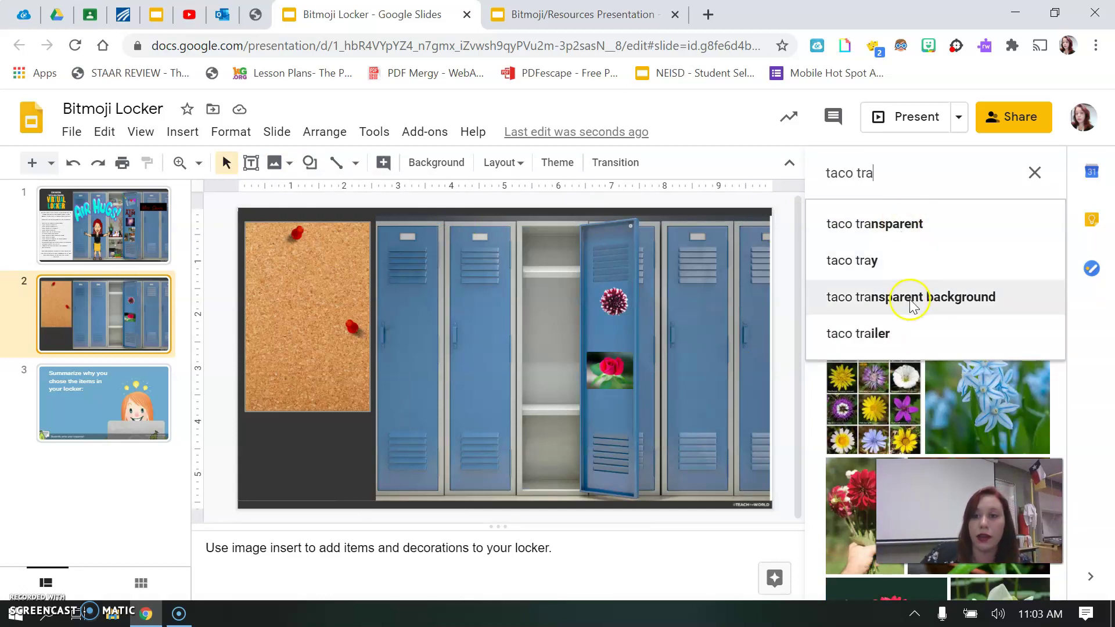
left_click(913, 296)
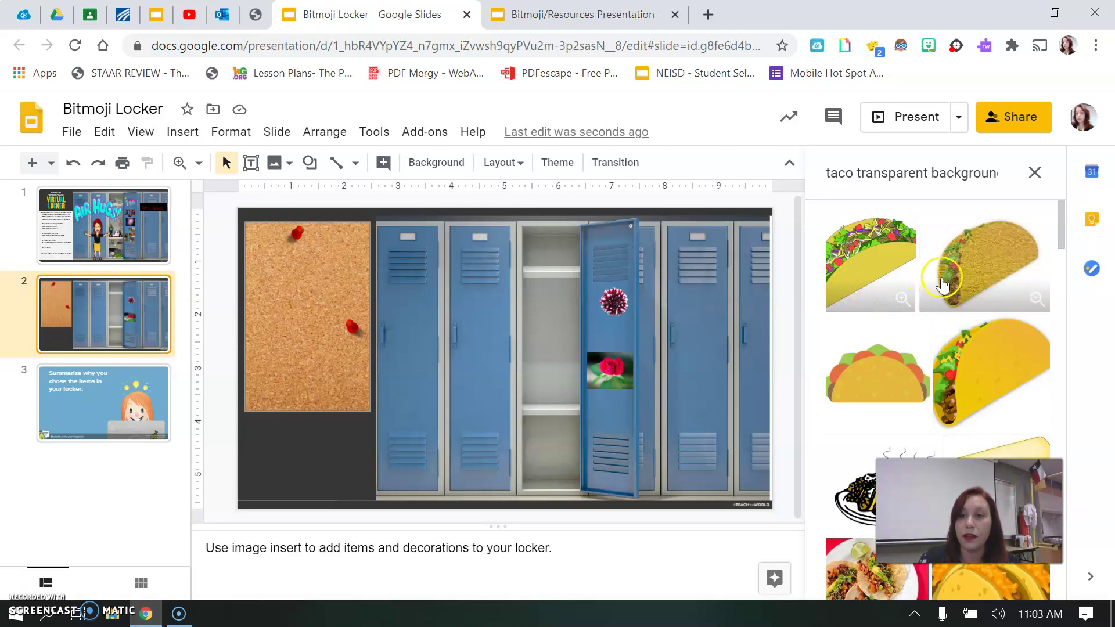
left_click(965, 291)
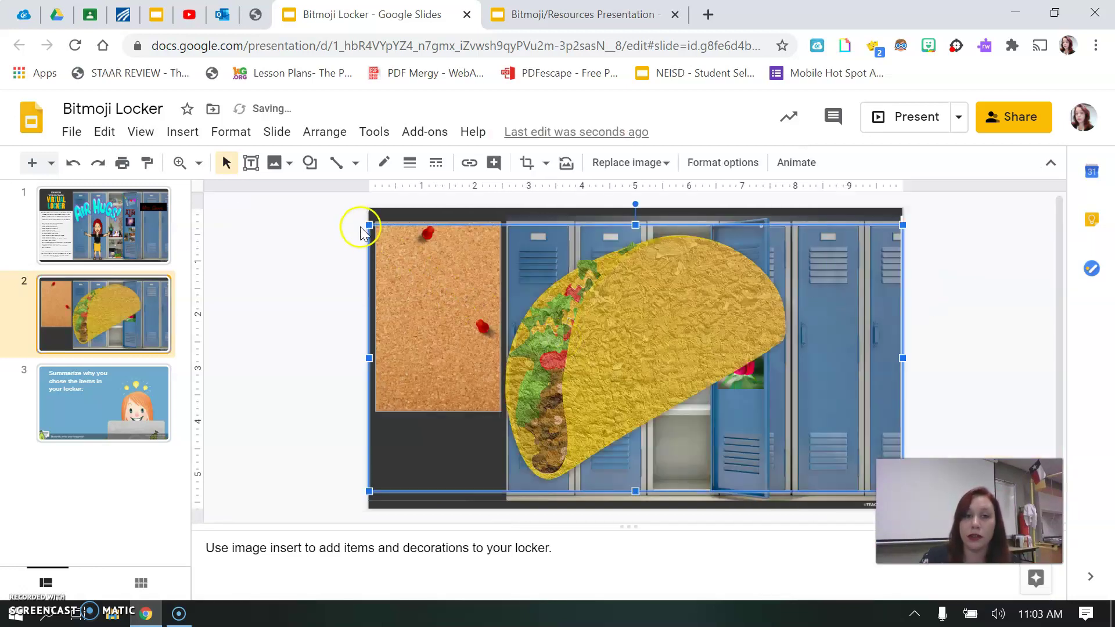
- Shrink the taco and position it on the locker's cork board
left_click_drag(371, 224, 722, 401)
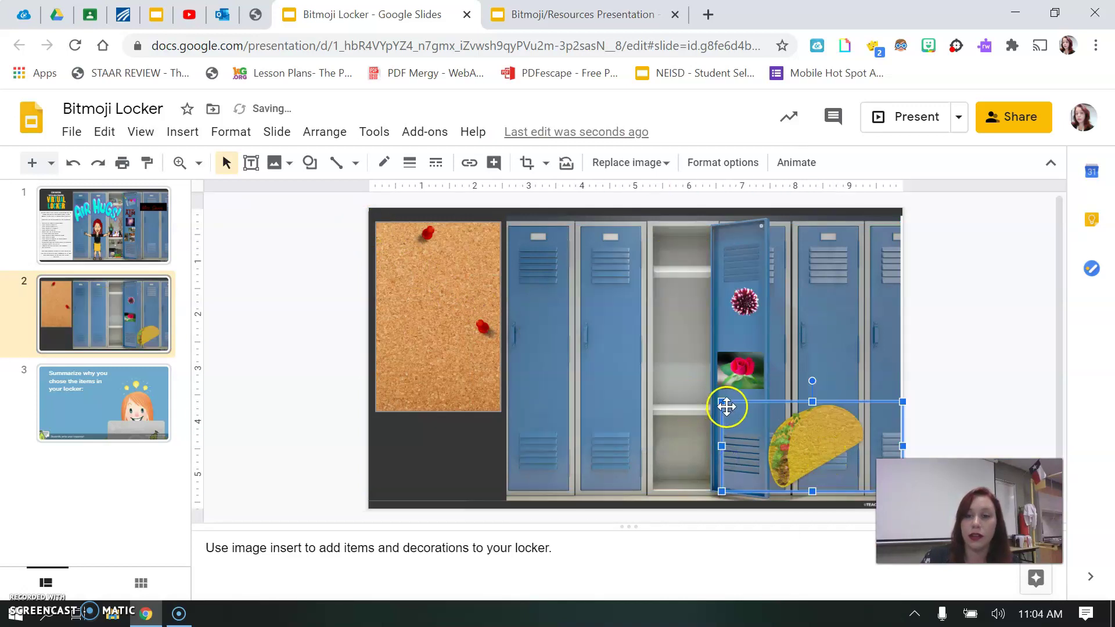
left_click_drag(717, 400, 424, 240)
left_click(427, 268)
left_click(430, 248)
right_click(429, 244)
left_click(432, 251)
left_click_drag(431, 250, 464, 275)
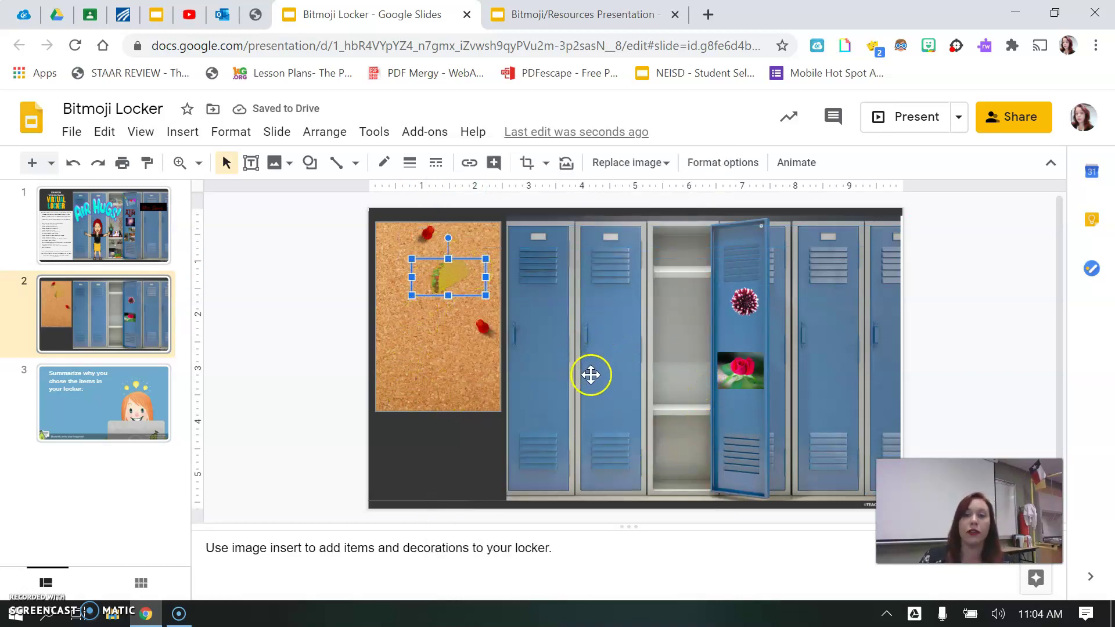
right_click(601, 384)
mouse_move(602, 385)
left_click(284, 433)
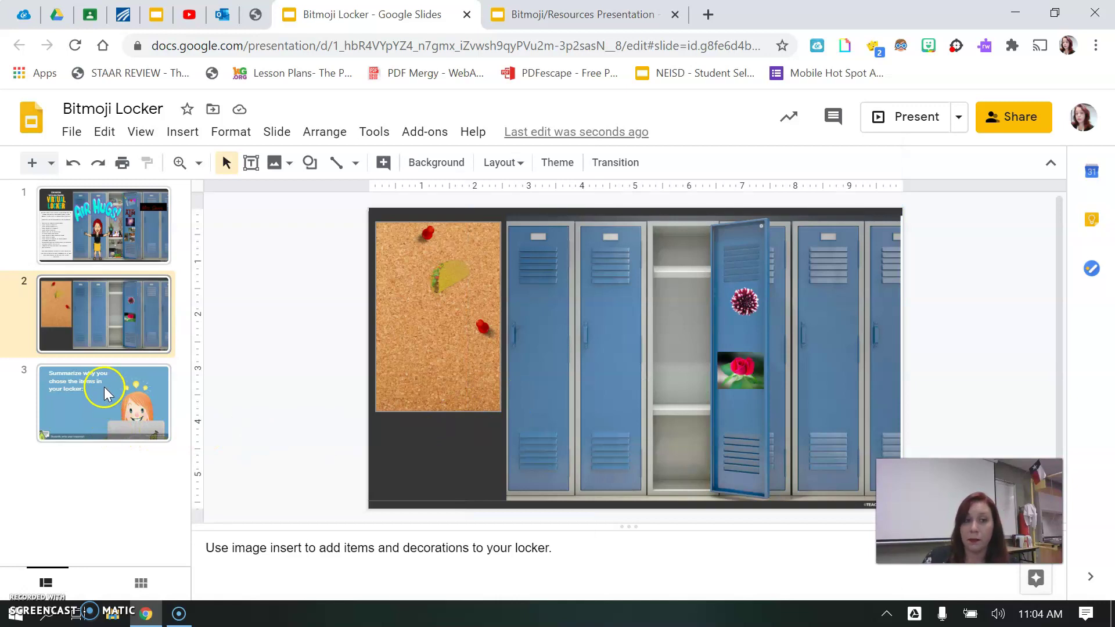
left_click(112, 330)
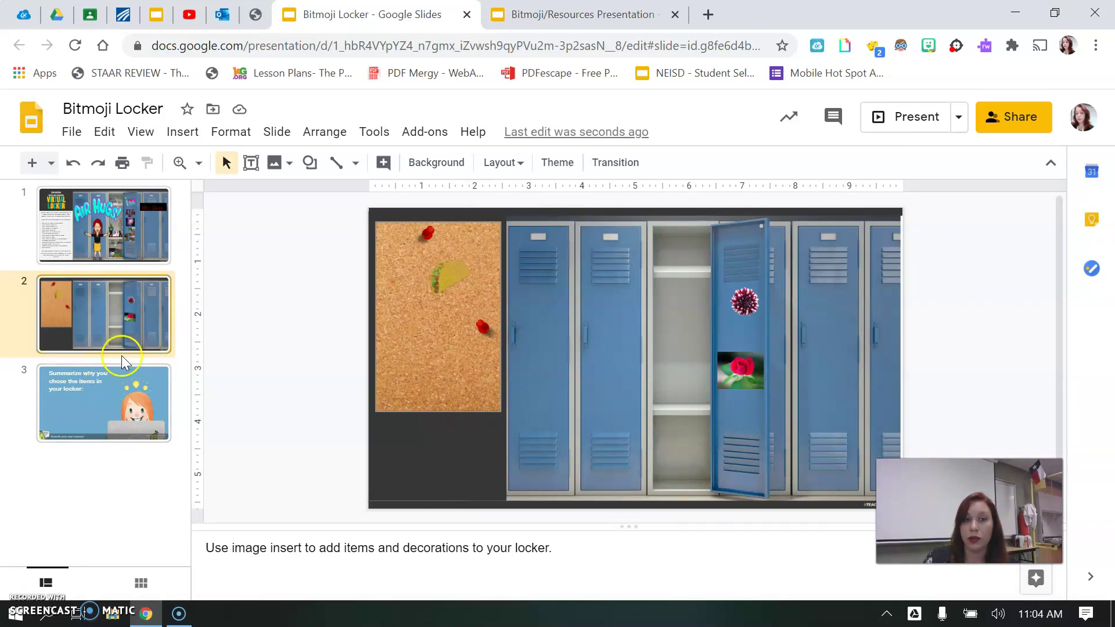
- On slide 3, type 'I chose a taco because it is my favorite food.' after the prompt
left_click(144, 405)
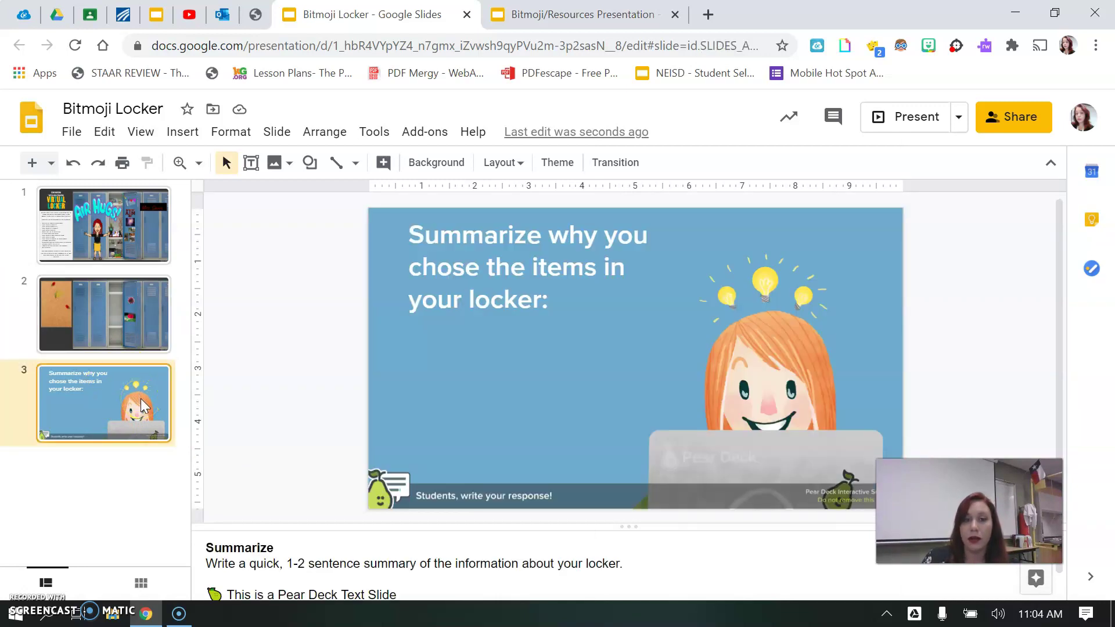
left_click(562, 303)
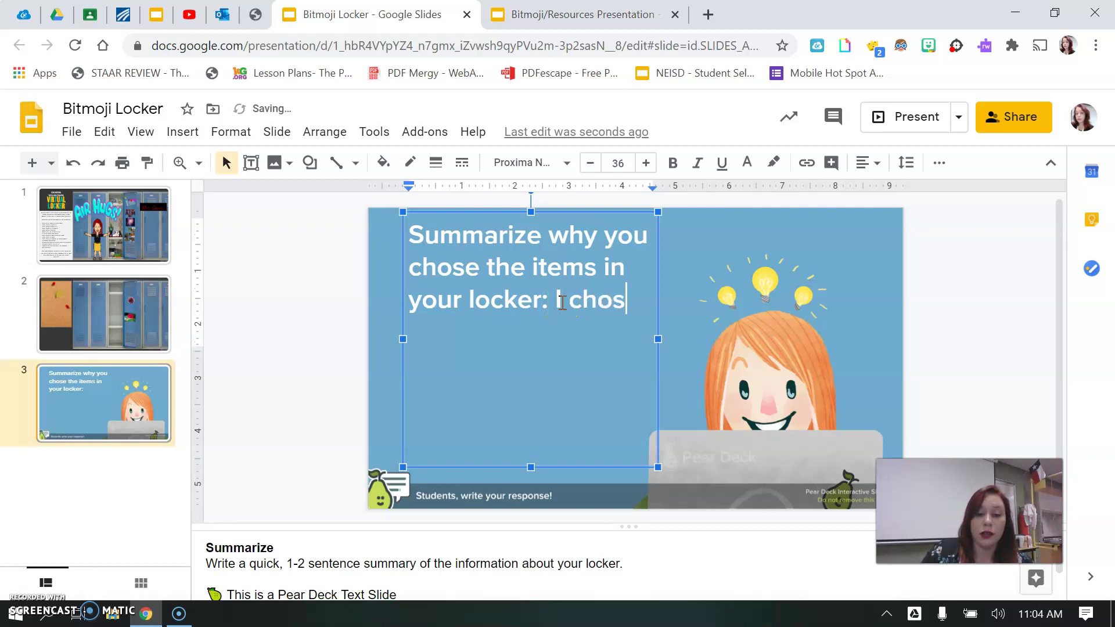
type("I chose a taco because it")
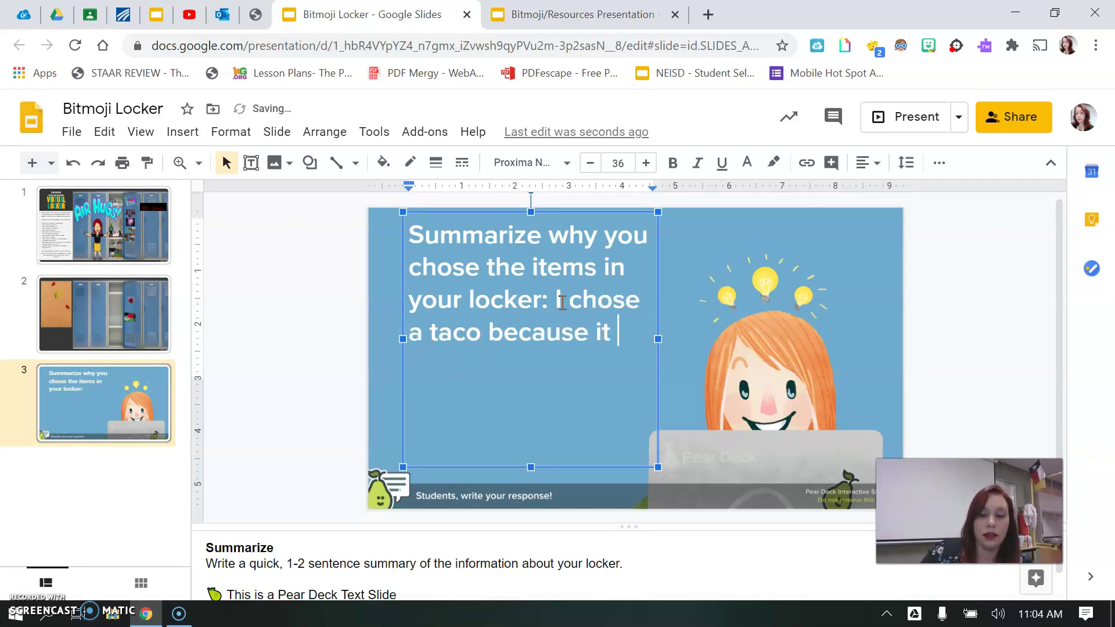
type(" is my favorite food.")
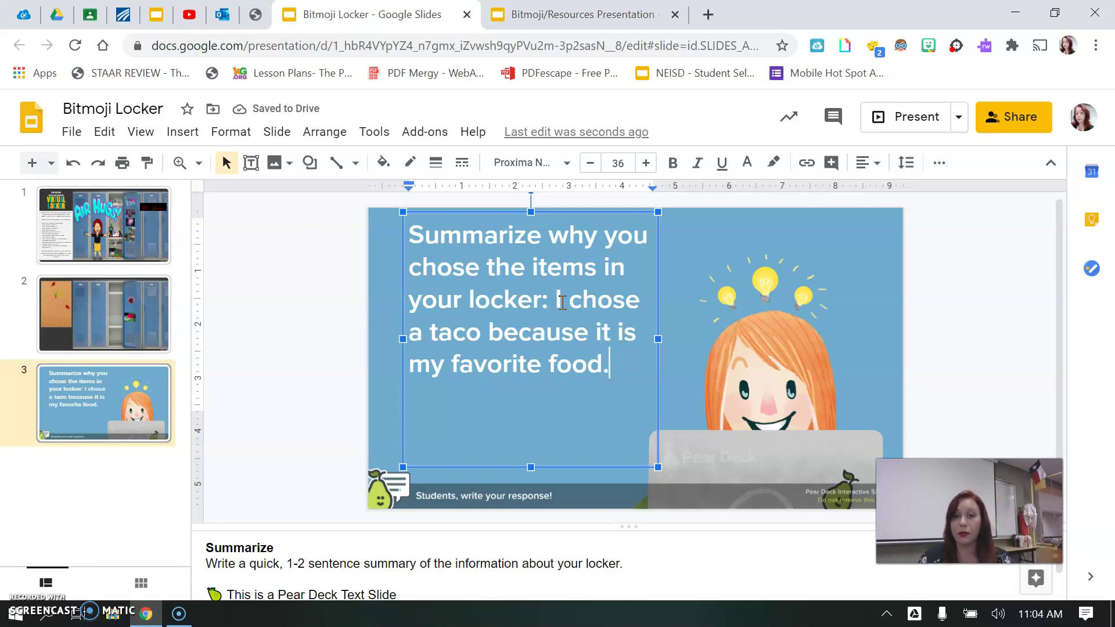
- Reduce the answer sentence's font size to 16
left_click(558, 292)
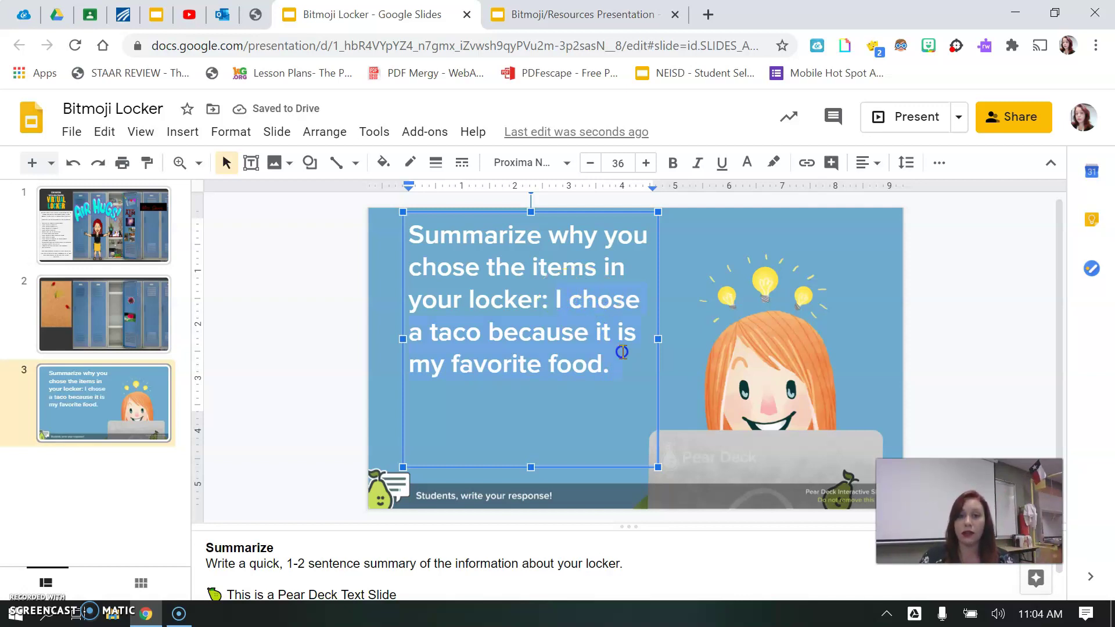
left_click(591, 162)
left_click(590, 163)
left_click(591, 162)
left_click(590, 162)
left_click(590, 162)
double_click(590, 163)
triple_click(590, 162)
triple_click(591, 162)
double_click(590, 163)
triple_click(590, 162)
double_click(590, 163)
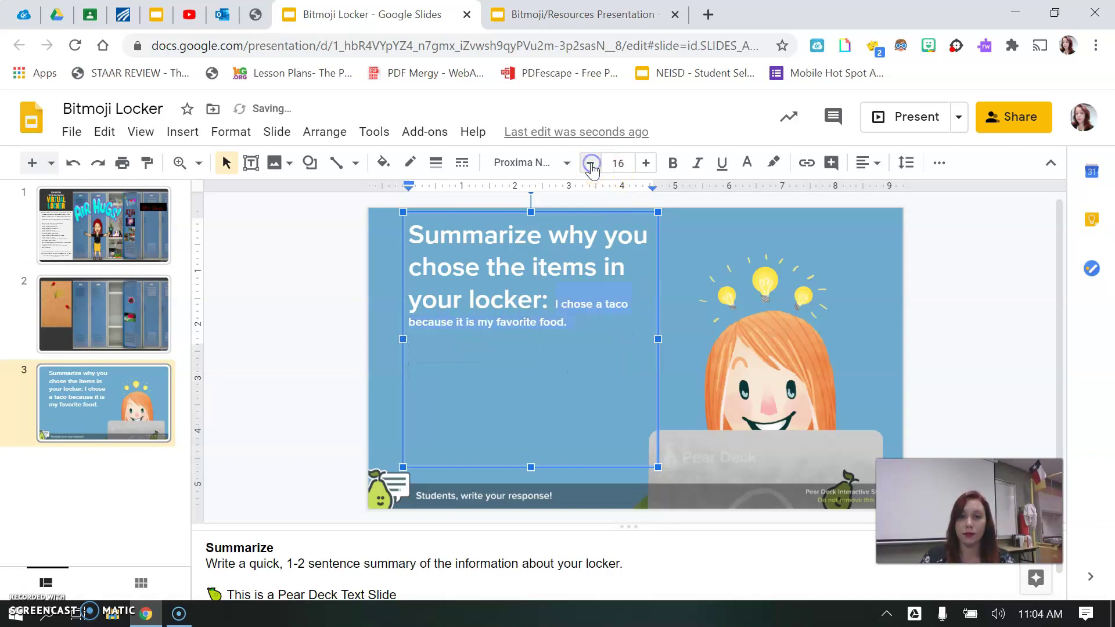
left_click(695, 253)
left_click(276, 387)
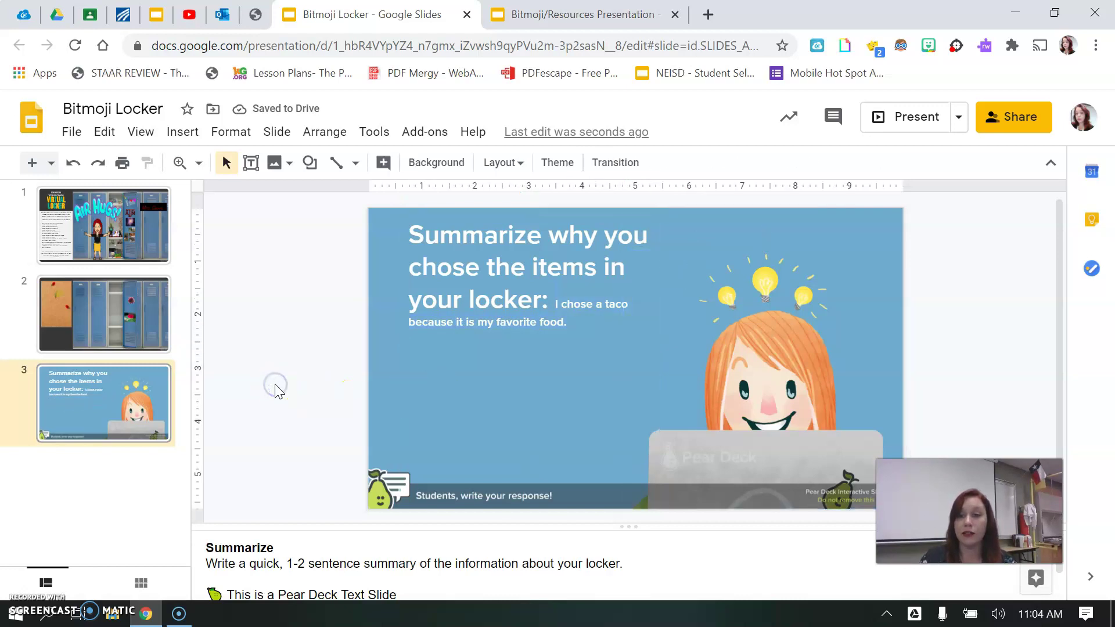